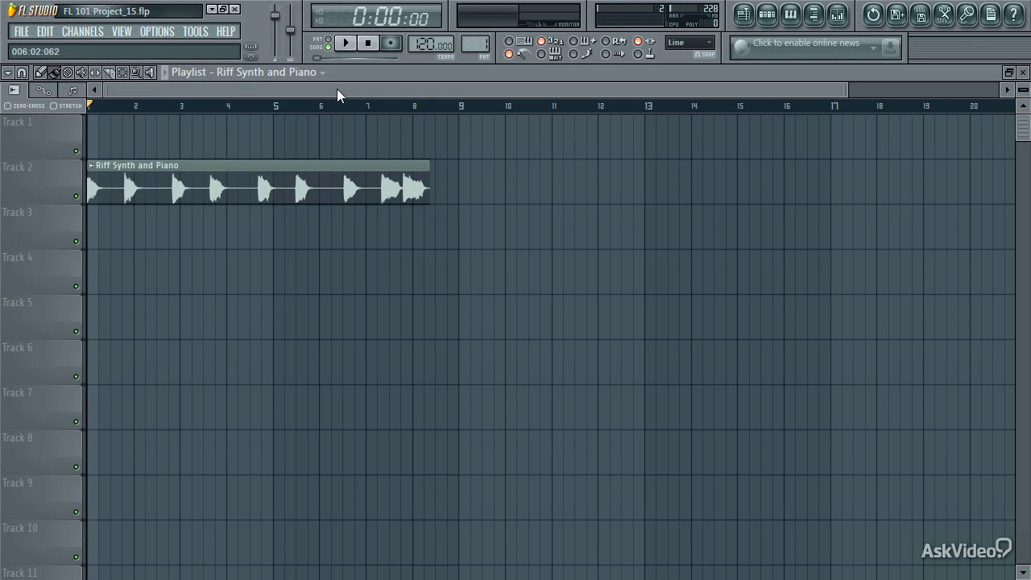
Step: Play the song to hear the Riff Synth and Piano clip, then stop it
{"action": "left_click", "coordinate": [346, 43]}
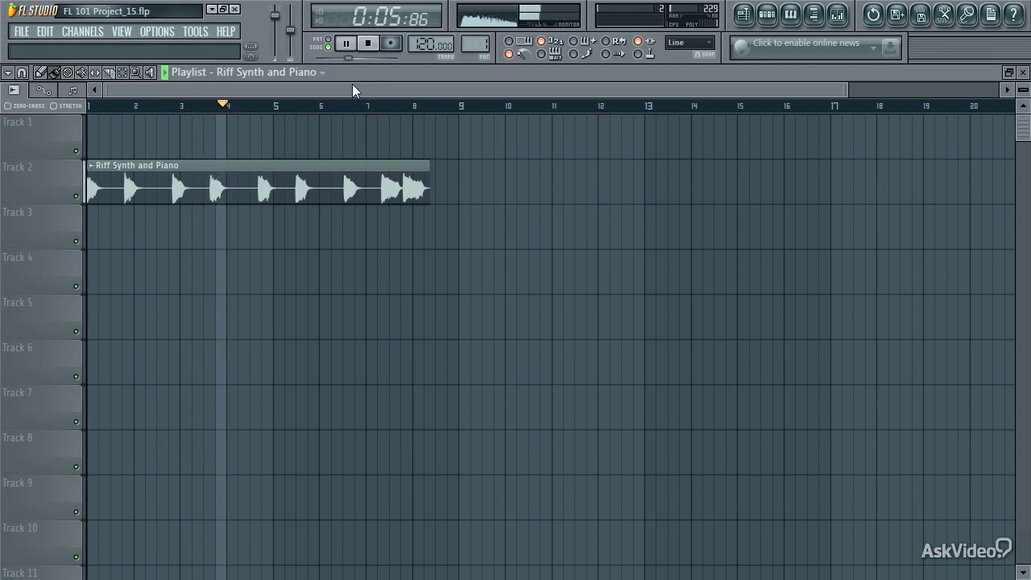
{"action": "key", "text": "space"}
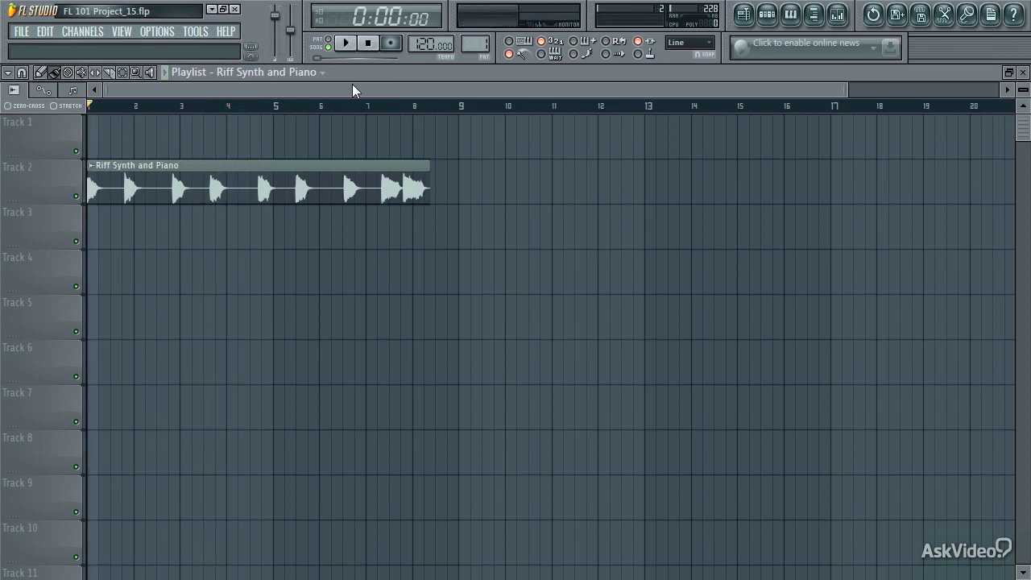
Step: Set the Riff Synth and Piano sample's tempo to 130 BPM and play the stretched clip
{"action": "double_click", "coordinate": [345, 186]}
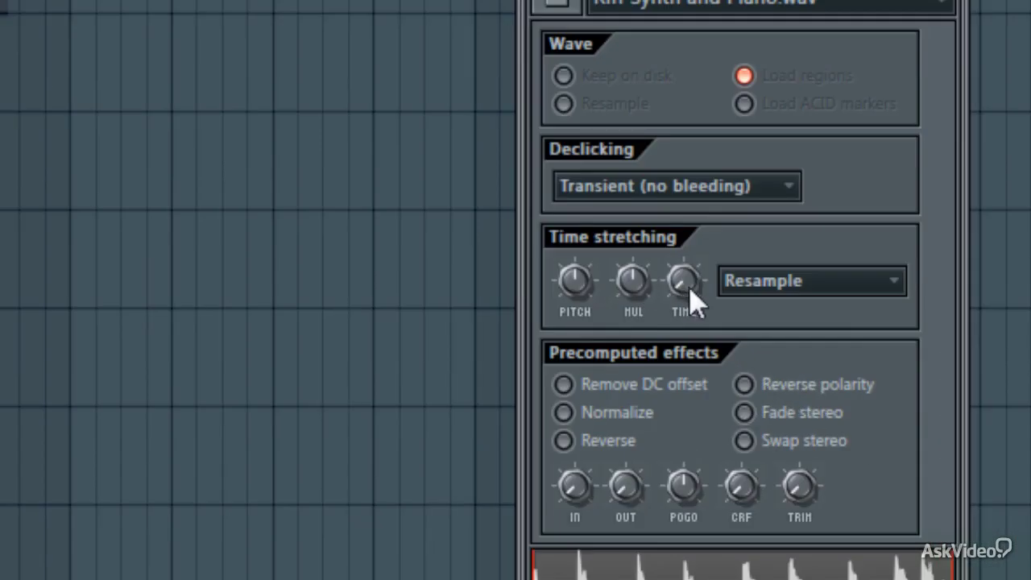
{"action": "left_click", "coordinate": [690, 298]}
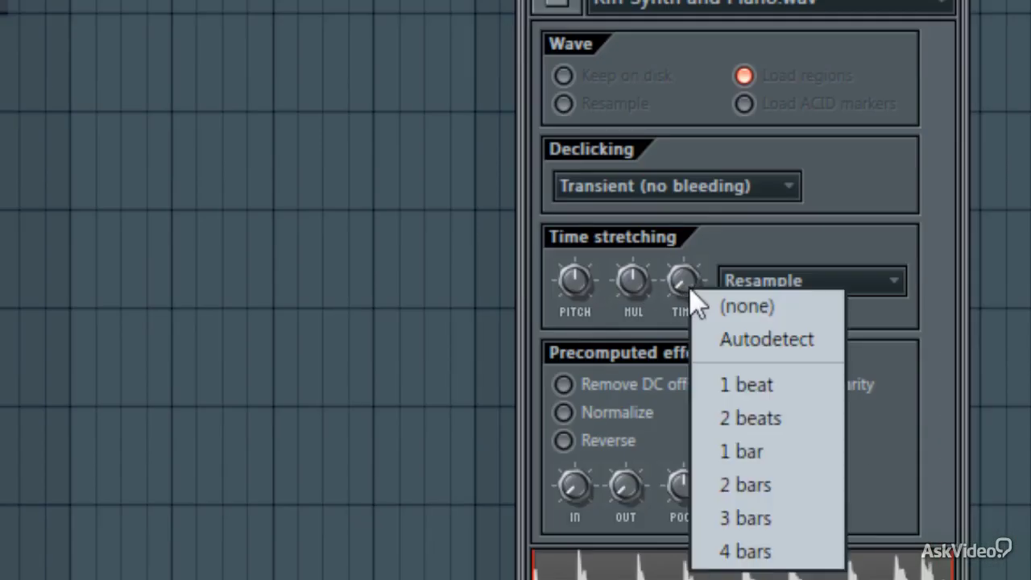
{"action": "left_click", "coordinate": [715, 338]}
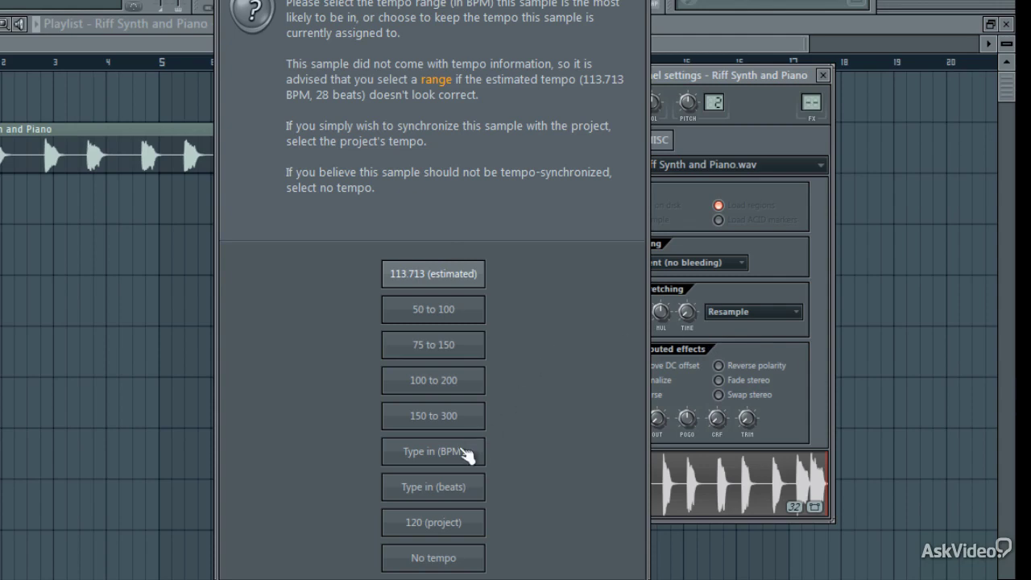
{"action": "left_click", "coordinate": [464, 452]}
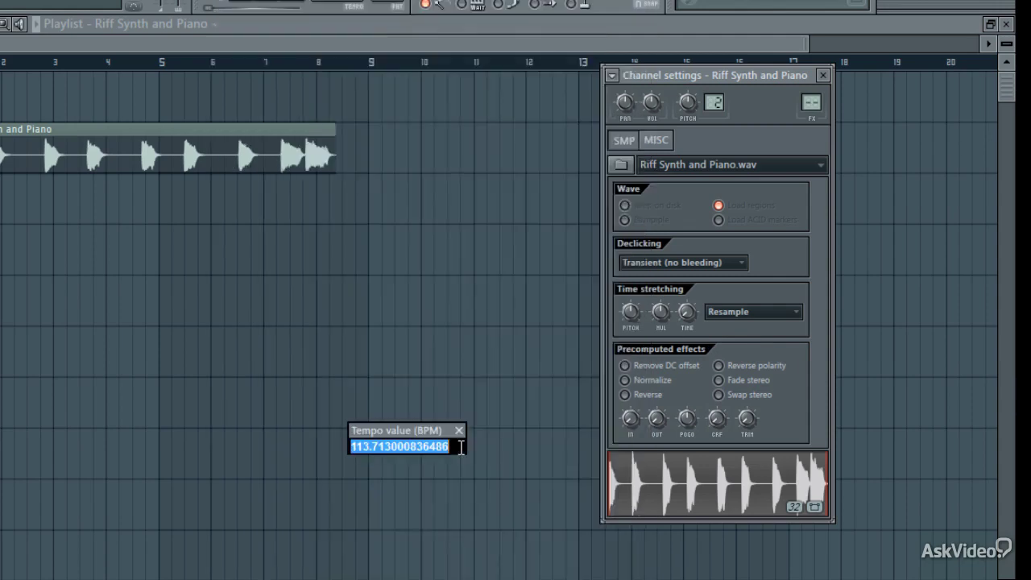
{"action": "type", "text": "130"}
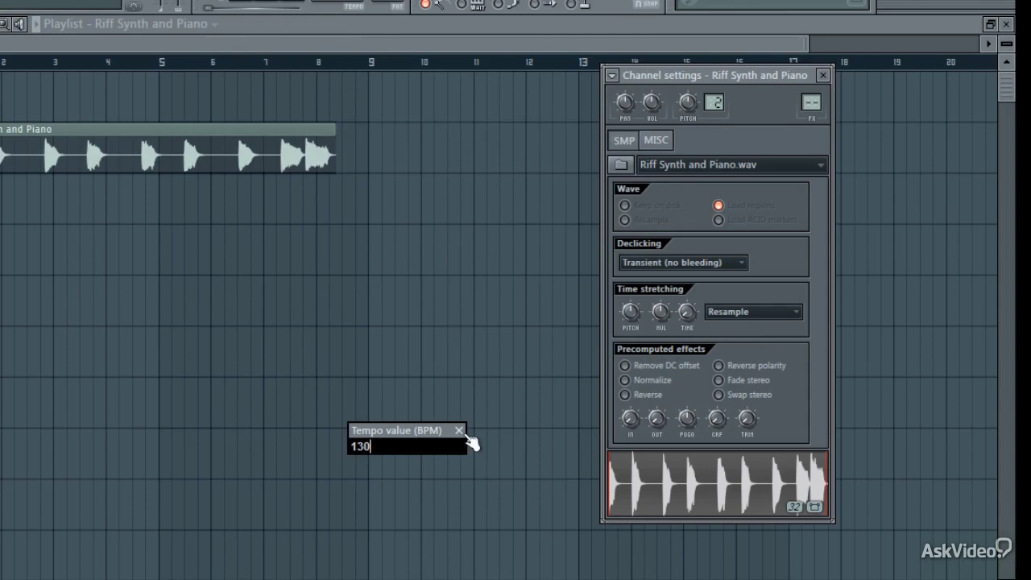
{"action": "key", "text": "Return"}
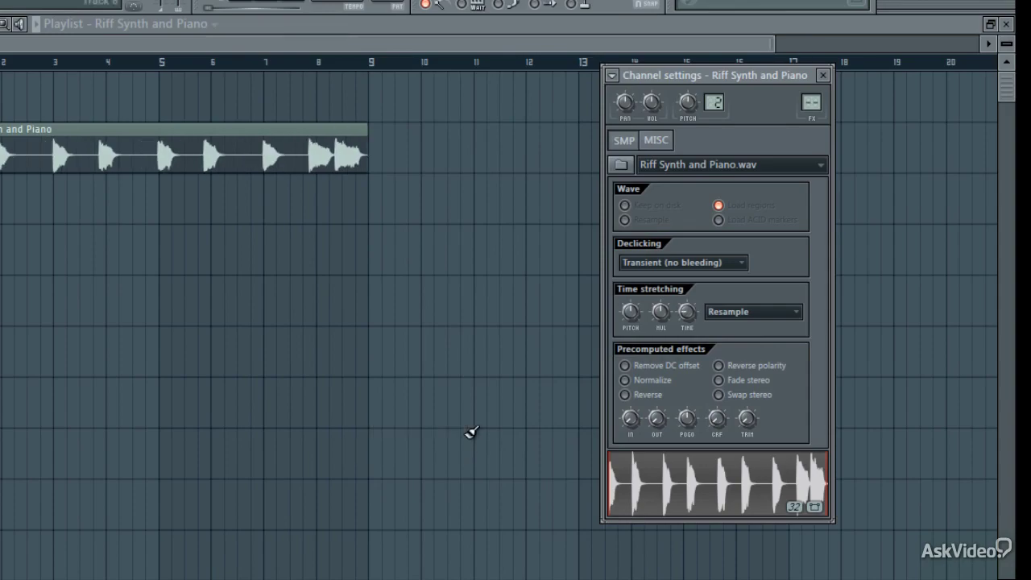
{"action": "left_click", "coordinate": [246, 0]}
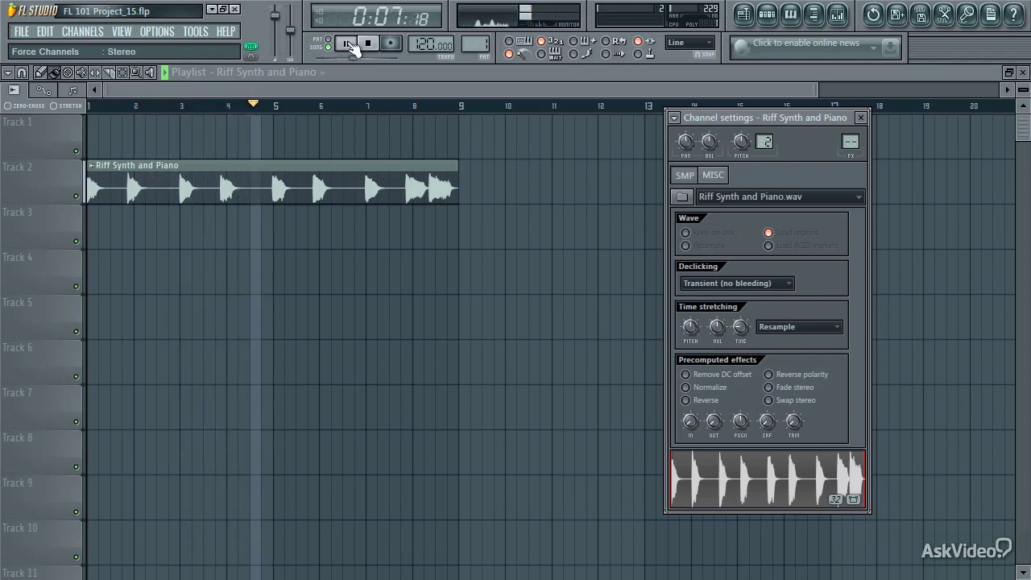
Step: Stop playback of the clip stretched to 130 BPM
{"action": "left_click", "coordinate": [348, 44]}
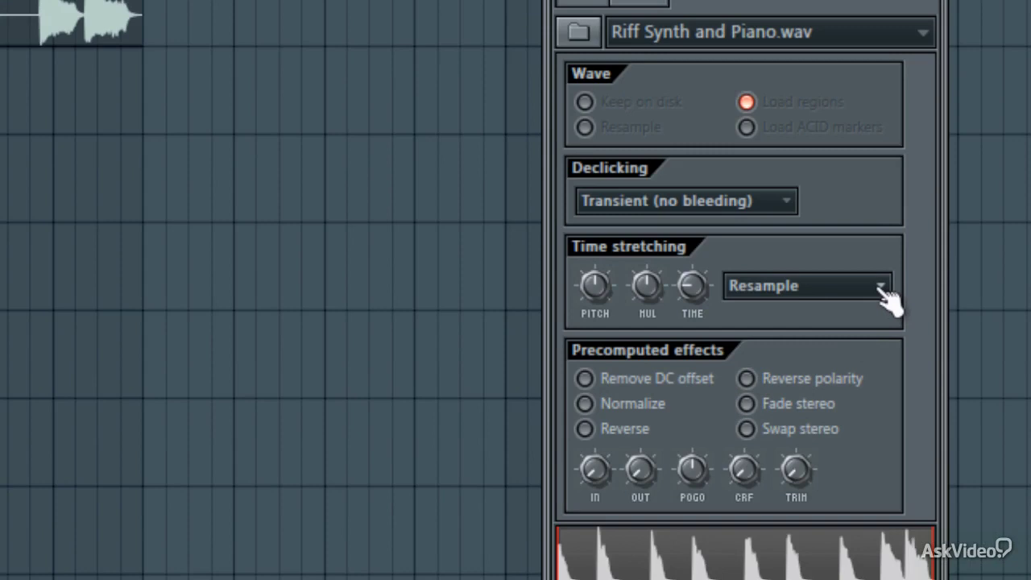
Step: Switch the sample's time stretching from Resample to Pro default and listen to the result
{"action": "left_click", "coordinate": [883, 290]}
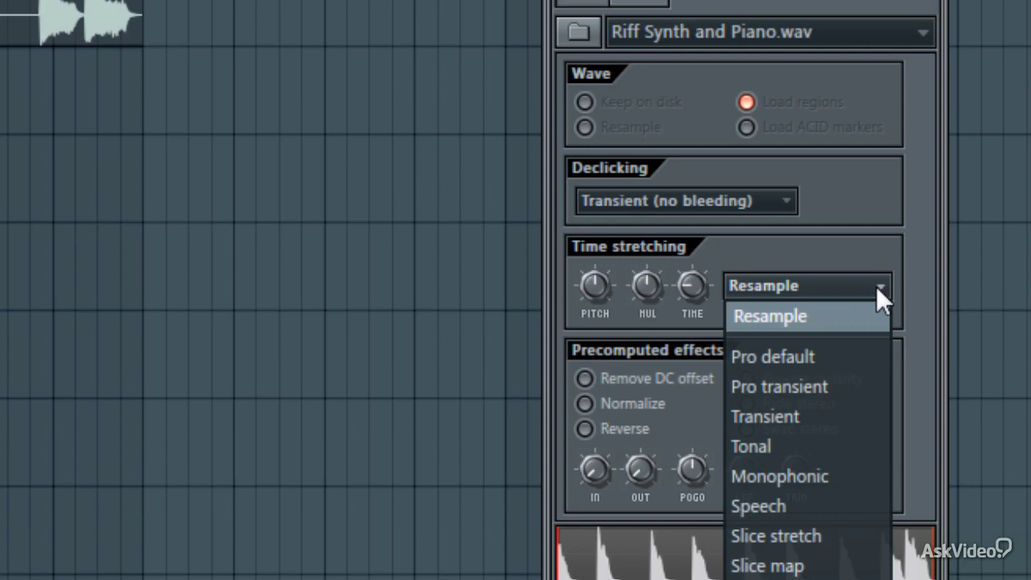
{"action": "left_click", "coordinate": [857, 354]}
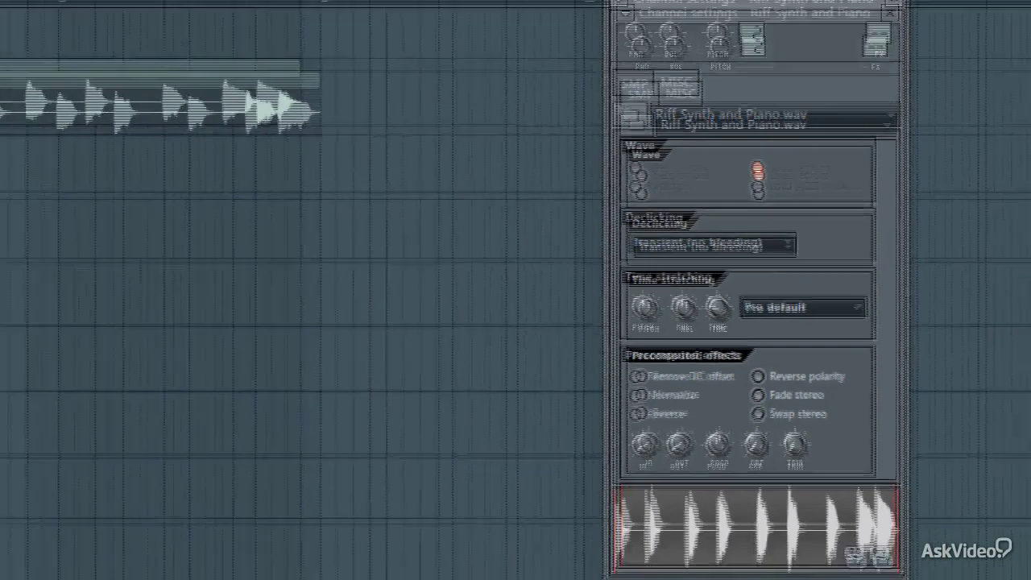
{"action": "key", "text": "space"}
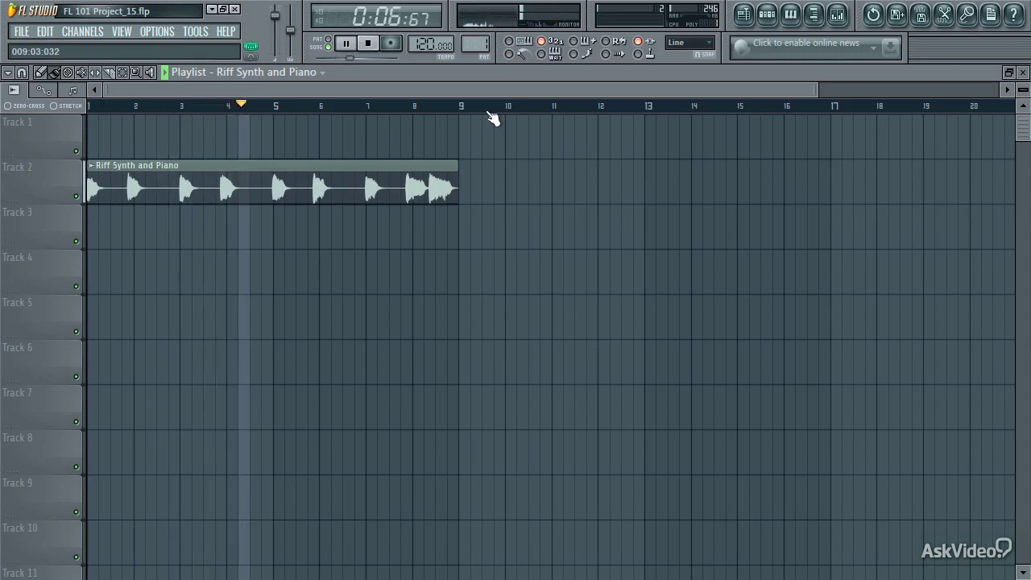
{"action": "key", "text": "space"}
{"action": "double_click", "coordinate": [438, 161]}
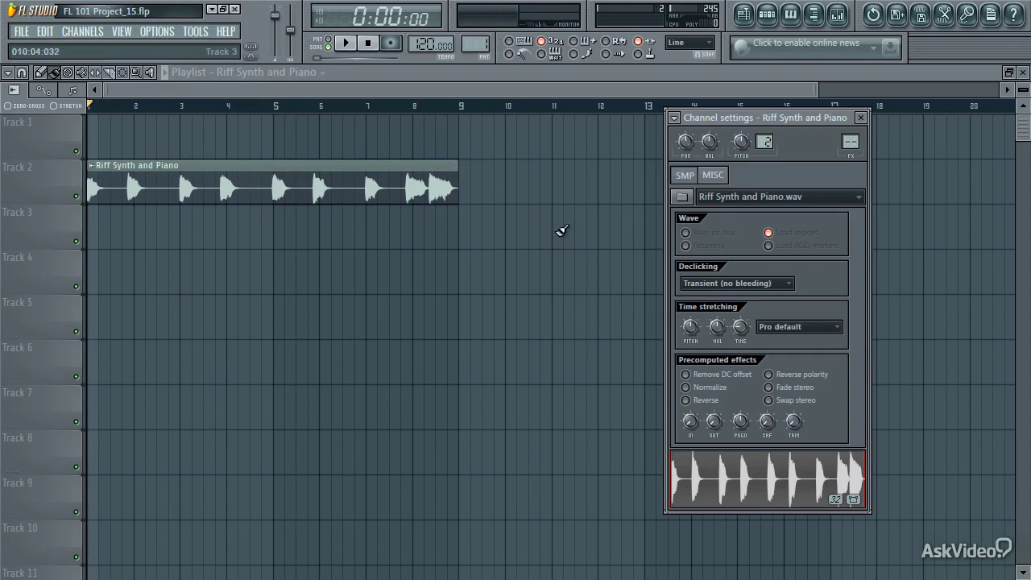
Step: Change the sample's time stretching to Tonal and play the song in the playlist to hear it
{"action": "left_click", "coordinate": [810, 327]}
{"action": "left_click", "coordinate": [801, 411]}
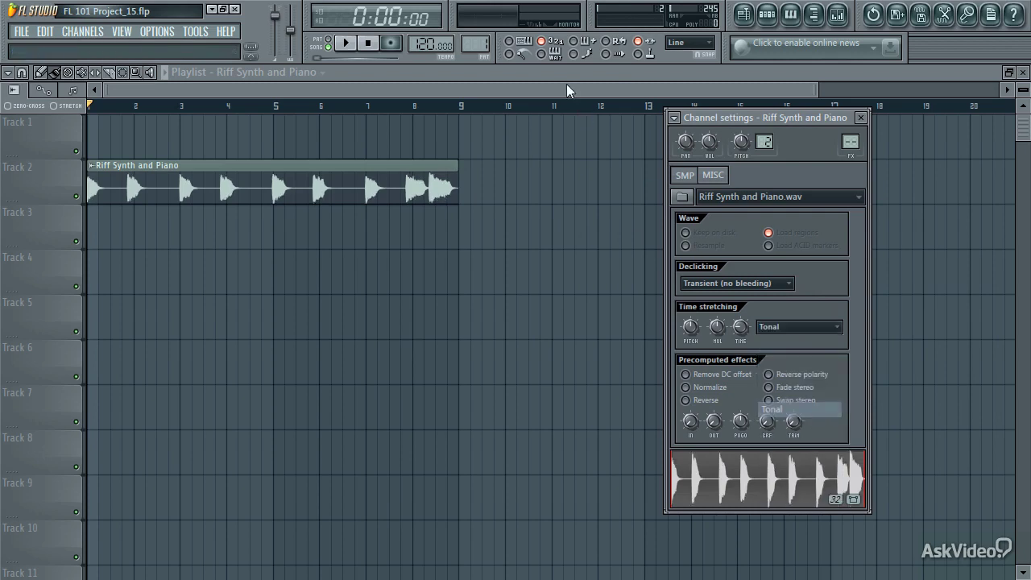
{"action": "left_click", "coordinate": [566, 84]}
{"action": "key", "text": "space"}
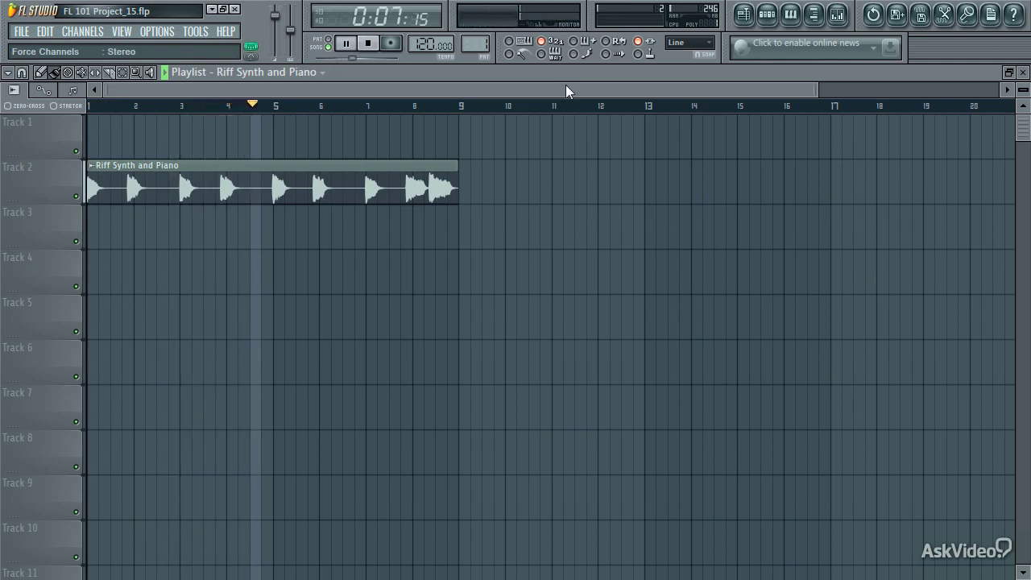
{"action": "key", "text": "space"}
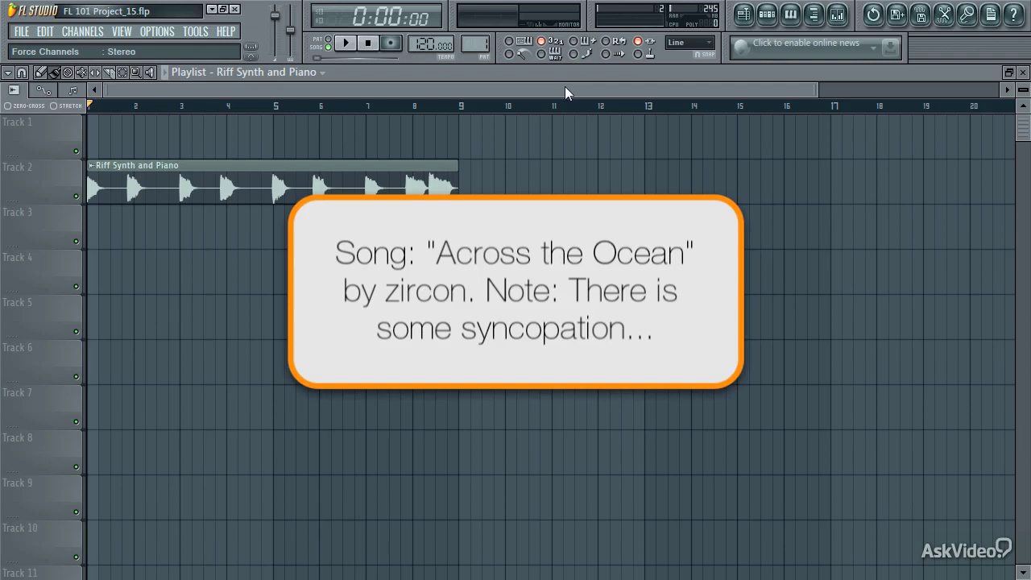
Step: Lower the project tempo to 110 BPM, restretch all channels, and start playback
{"action": "left_click_drag", "start_coordinate": [423, 44], "coordinate": [433, 52]}
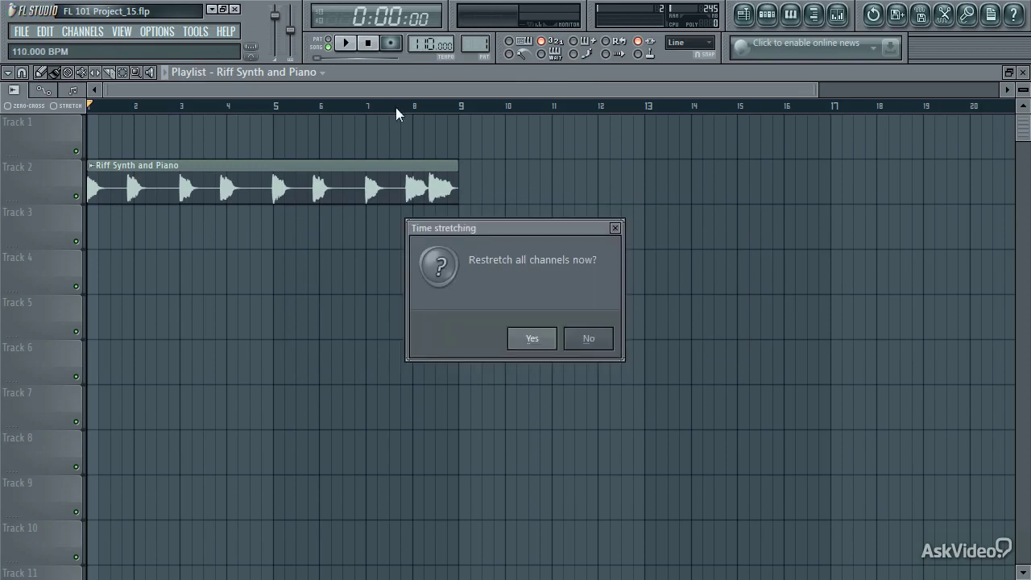
{"action": "left_click", "coordinate": [532, 339]}
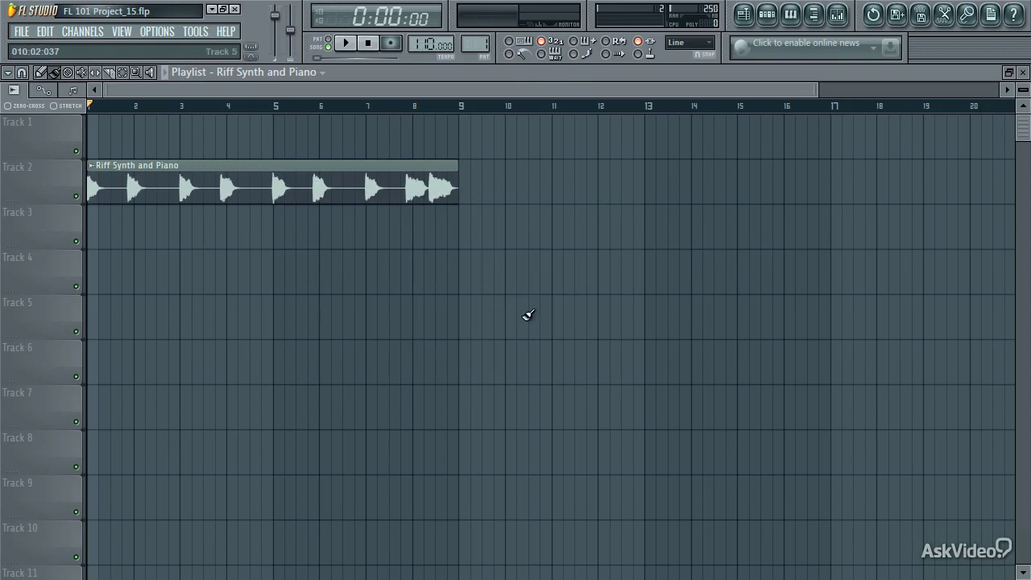
{"action": "key", "text": "space"}
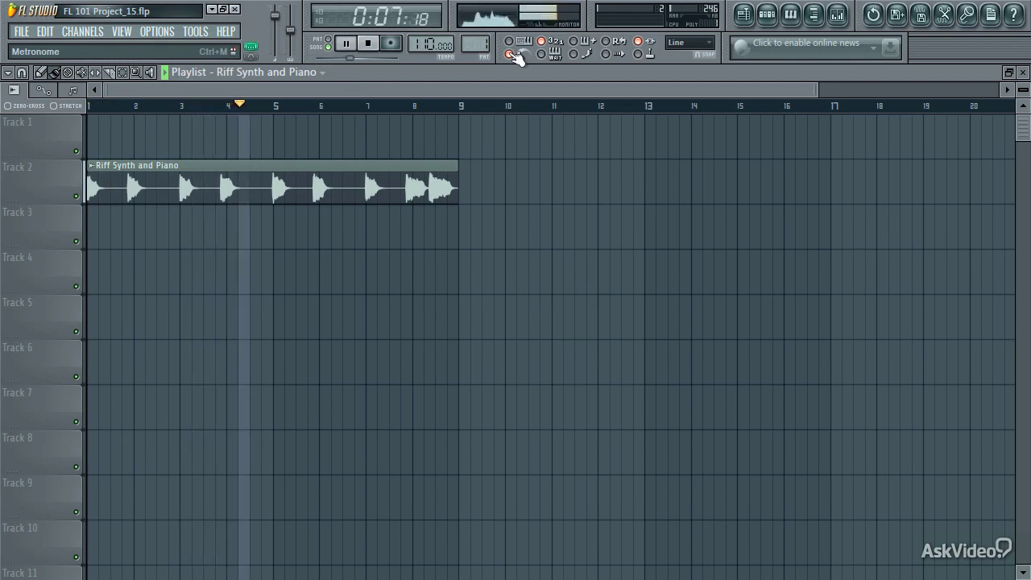
Step: Stop playback, turn the metronome off, and zoom the playlist back to bar 1
{"action": "key", "text": "space"}
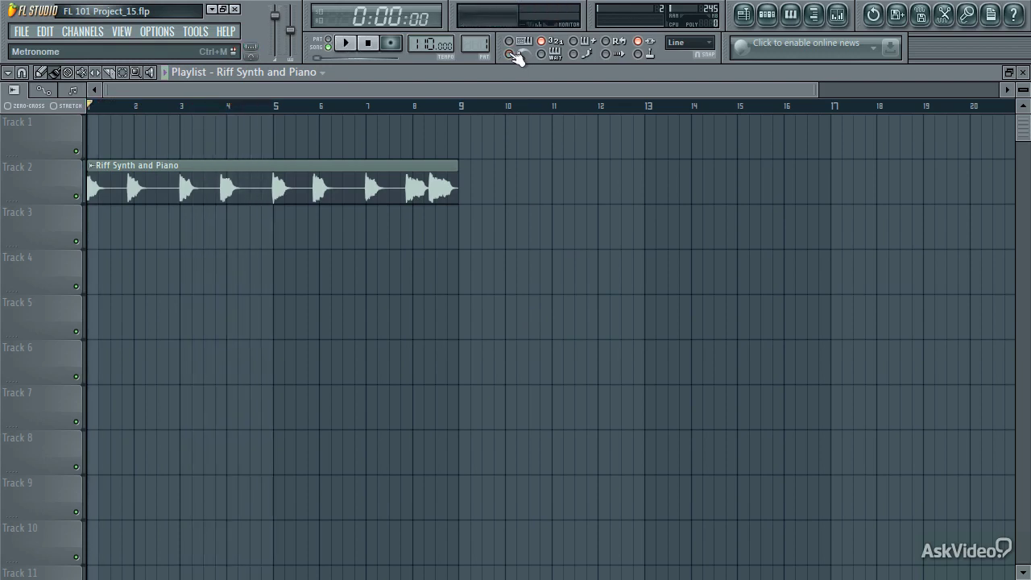
{"action": "left_click", "coordinate": [517, 56]}
{"action": "scroll", "coordinate": [322, 95], "scroll_direction": "up", "scroll_amount": 6}
{"action": "left_click_drag", "start_coordinate": [318, 95], "coordinate": [196, 126]}
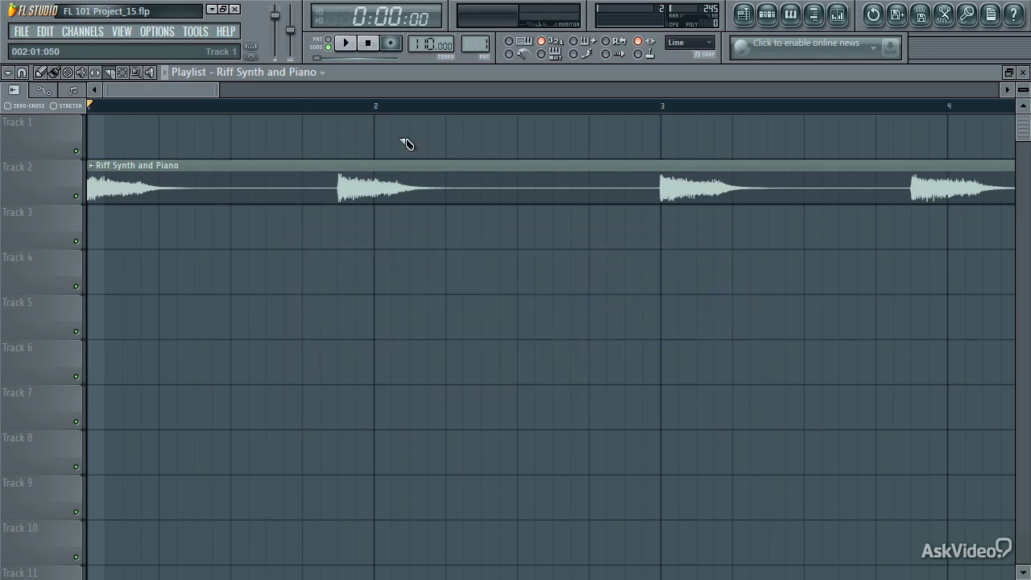
Step: Auto-detect the Riff Synth and Piano sample's tempo within the 75 to 150 BPM range
{"action": "double_click", "coordinate": [322, 164]}
{"action": "right_click", "coordinate": [739, 327]}
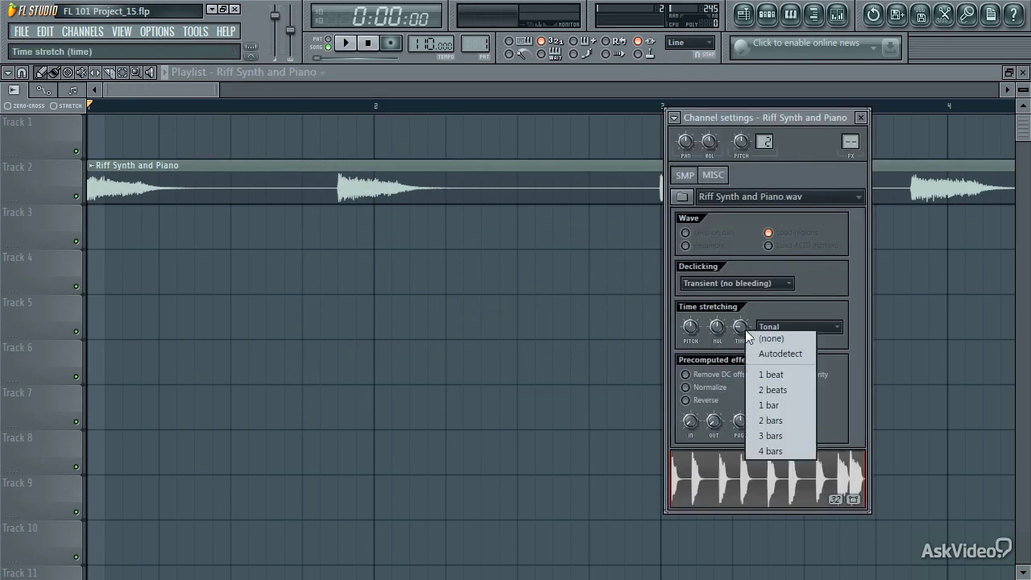
{"action": "left_click", "coordinate": [760, 348]}
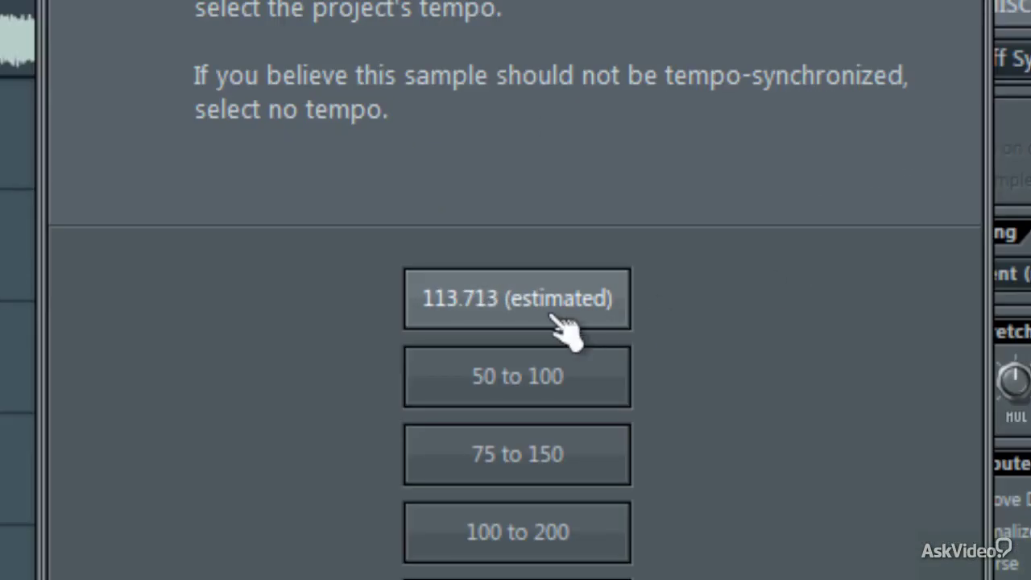
{"action": "left_click", "coordinate": [568, 450]}
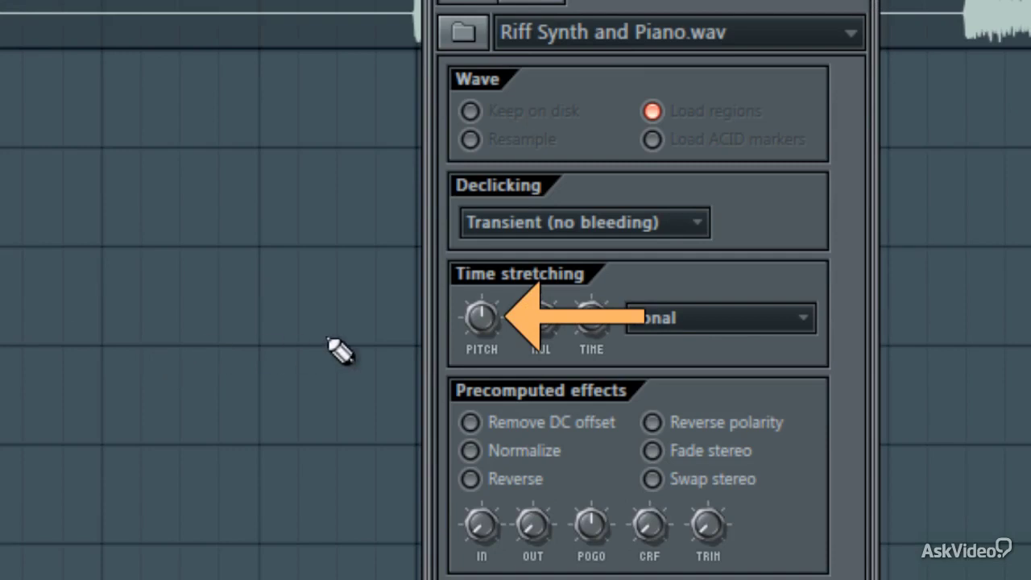
Step: Shift the sample's time-stretch pitch knob, then reset the pitch to its default
{"action": "left_click_drag", "start_coordinate": [488, 322], "coordinate": [488, 322]}
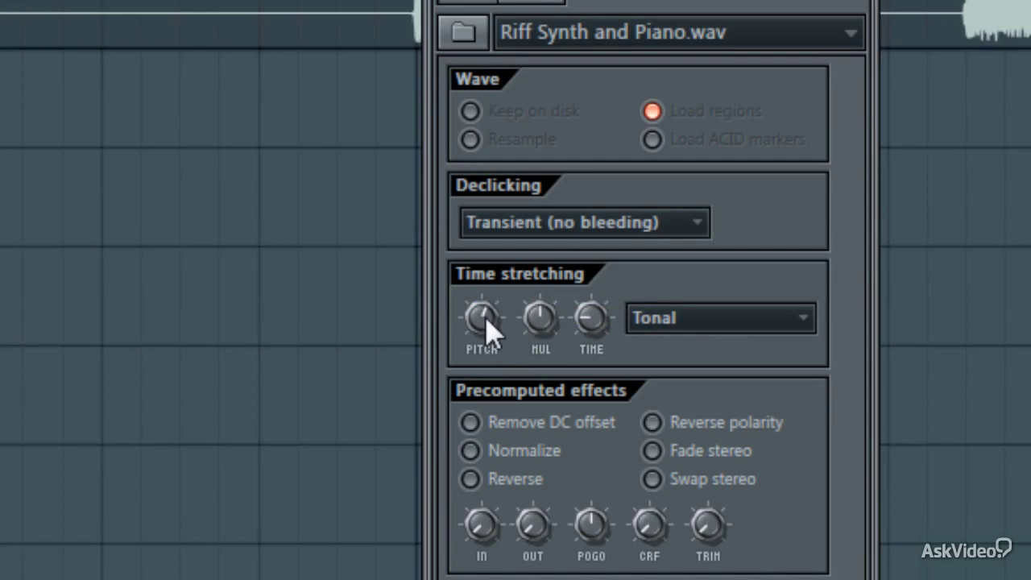
{"action": "left_click_drag", "start_coordinate": [488, 322], "coordinate": [488, 322]}
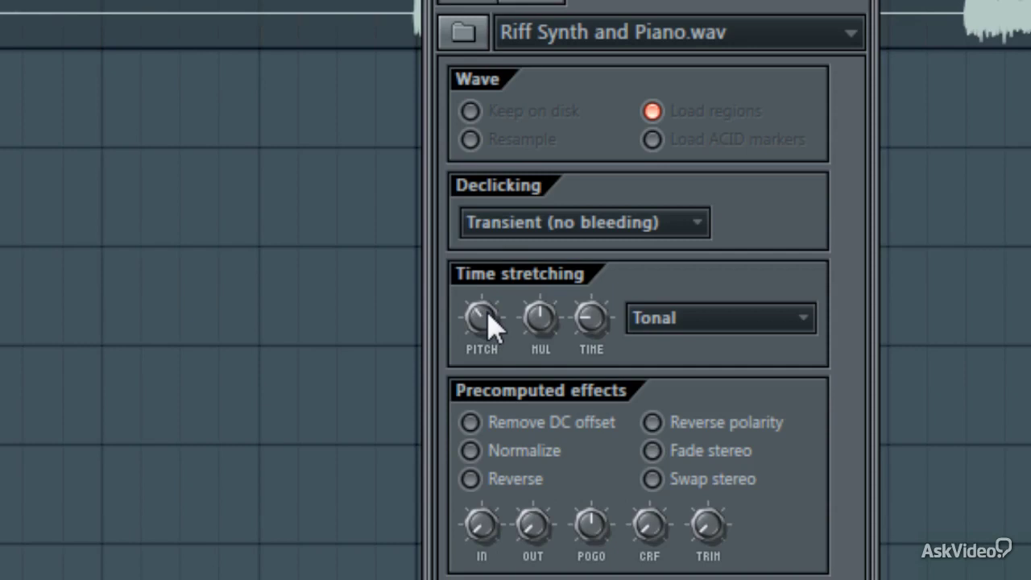
{"action": "right_click", "coordinate": [489, 323]}
{"action": "left_click", "coordinate": [535, 329]}
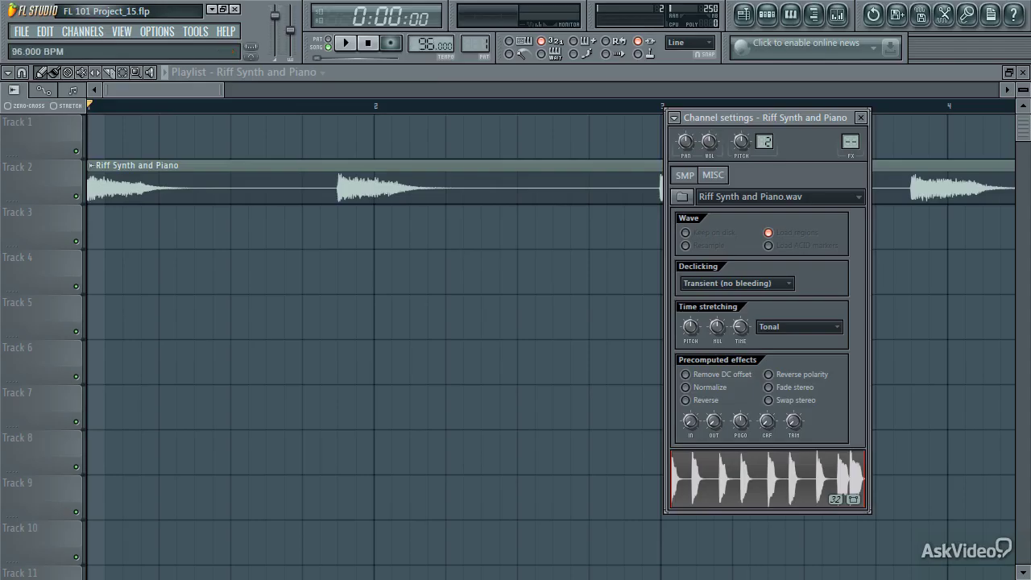